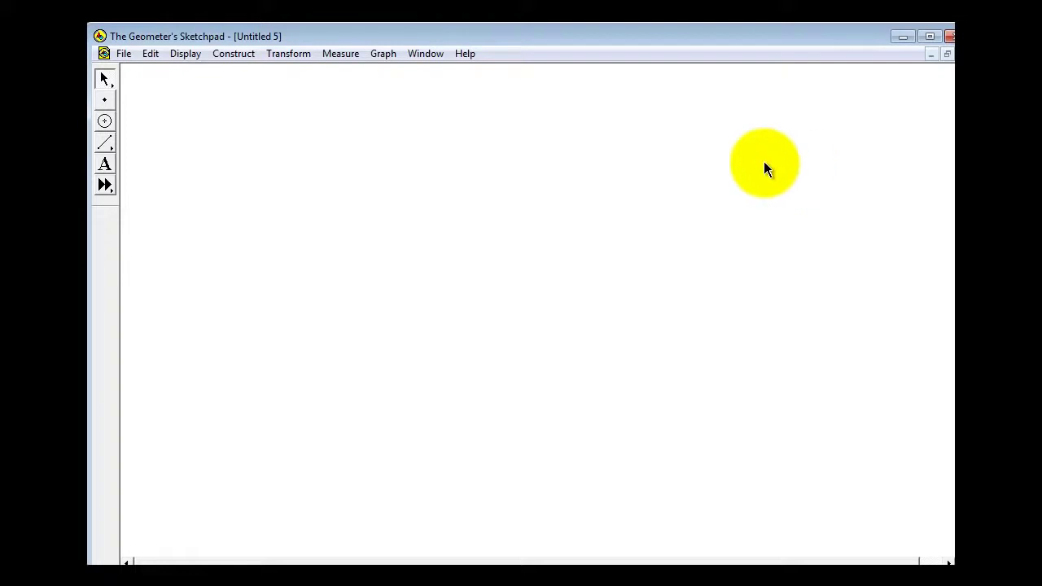
Draw an angle from two rays sharing one endpoint, one sloping down and the other sloping up.
left_click(103, 142)
left_click_drag(104, 143, 150, 143)
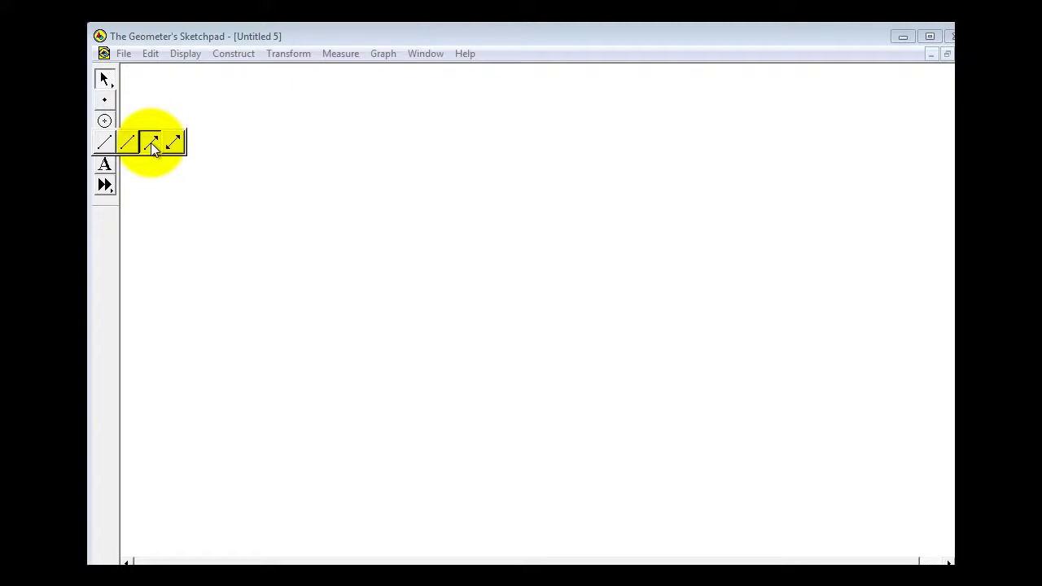
left_click_drag(151, 142, 150, 142)
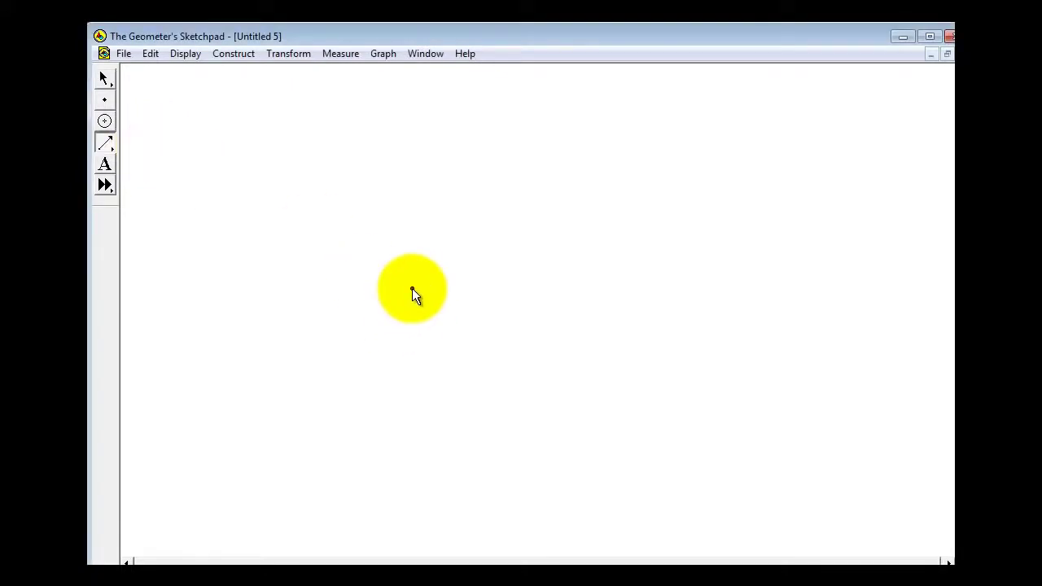
left_click_drag(412, 288, 599, 382)
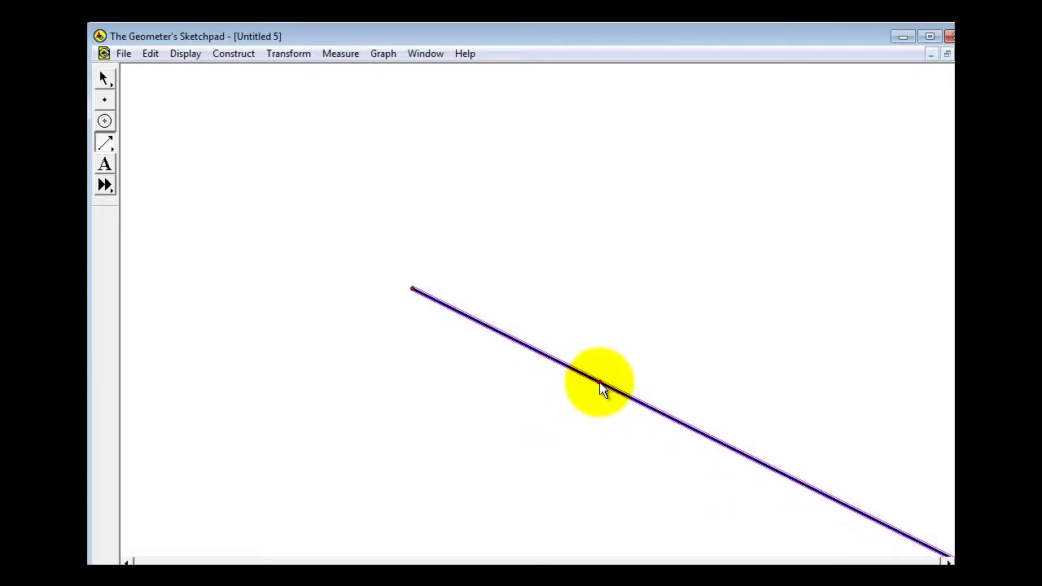
left_click(412, 286)
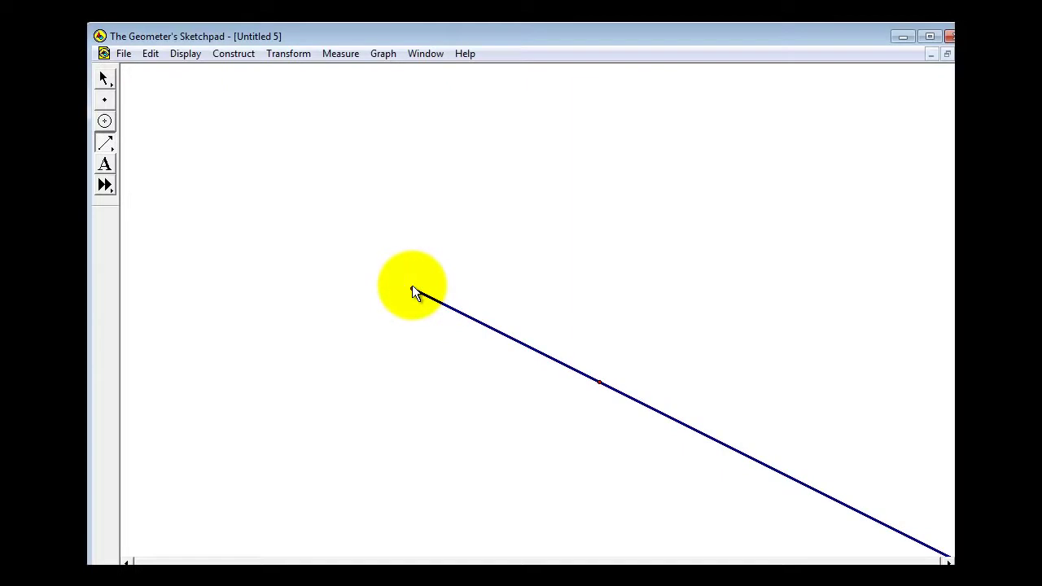
mouse_move(412, 288)
left_mouse_down()
mouse_move(588, 245)
mouse_move(630, 229)
mouse_move(609, 222)
mouse_move(636, 218)
left_mouse_up()
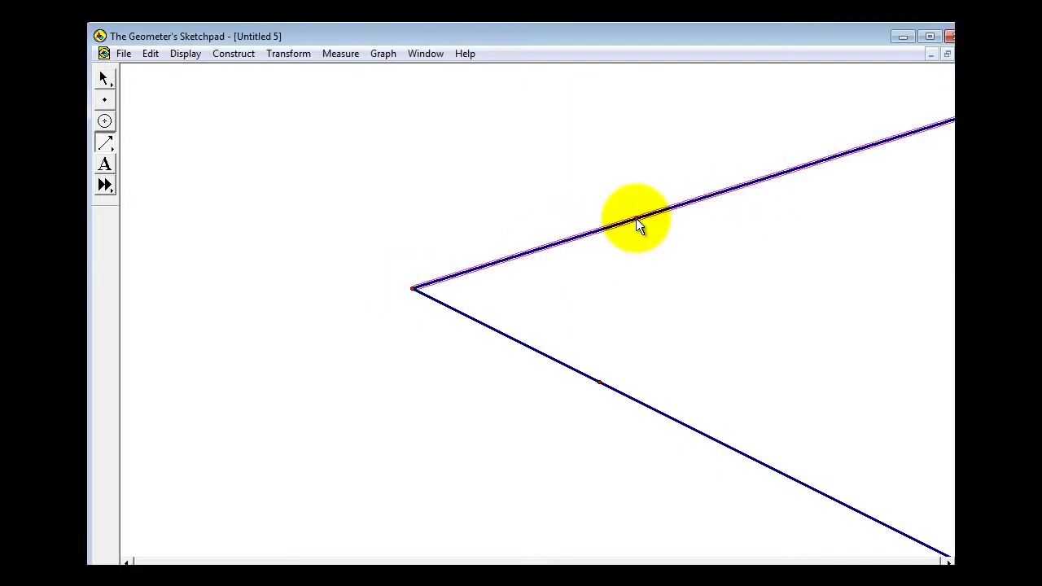
left_click(104, 78)
left_click(285, 158)
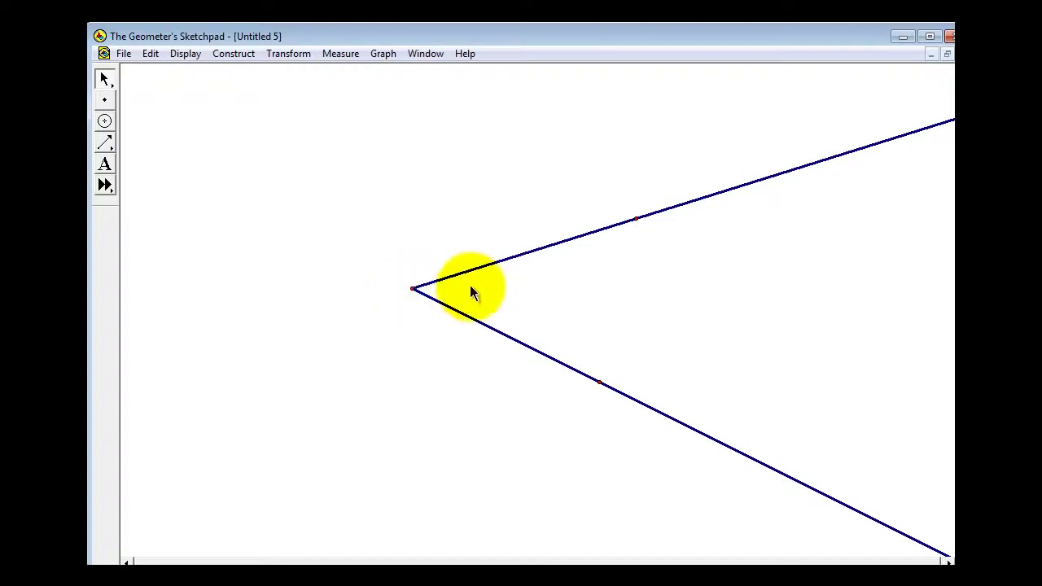
Draw a circle centred on the angle's vertex so it crosses both rays, and colour it bright green.
left_click(104, 121)
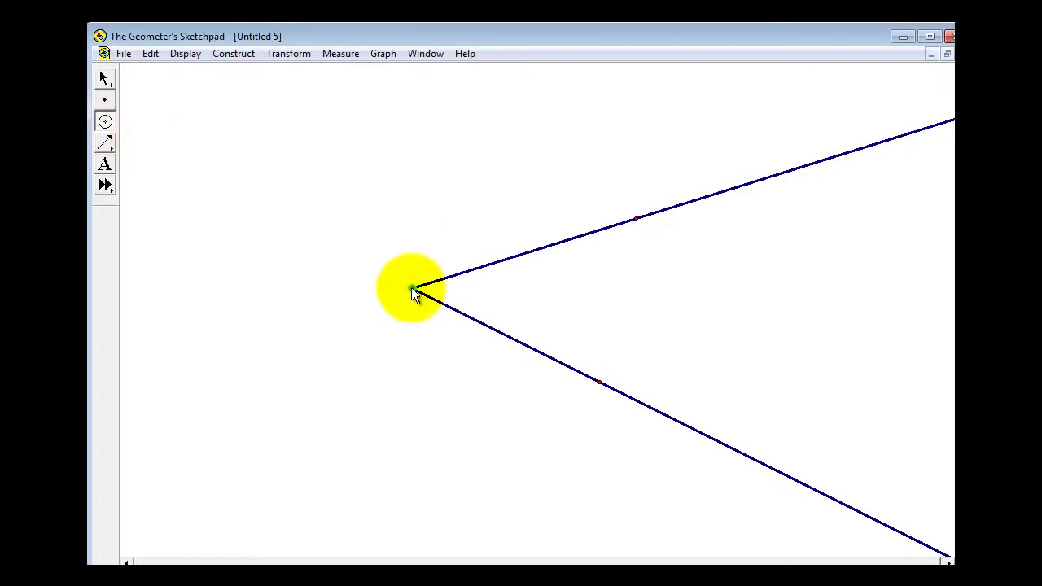
left_click_drag(411, 287, 495, 298)
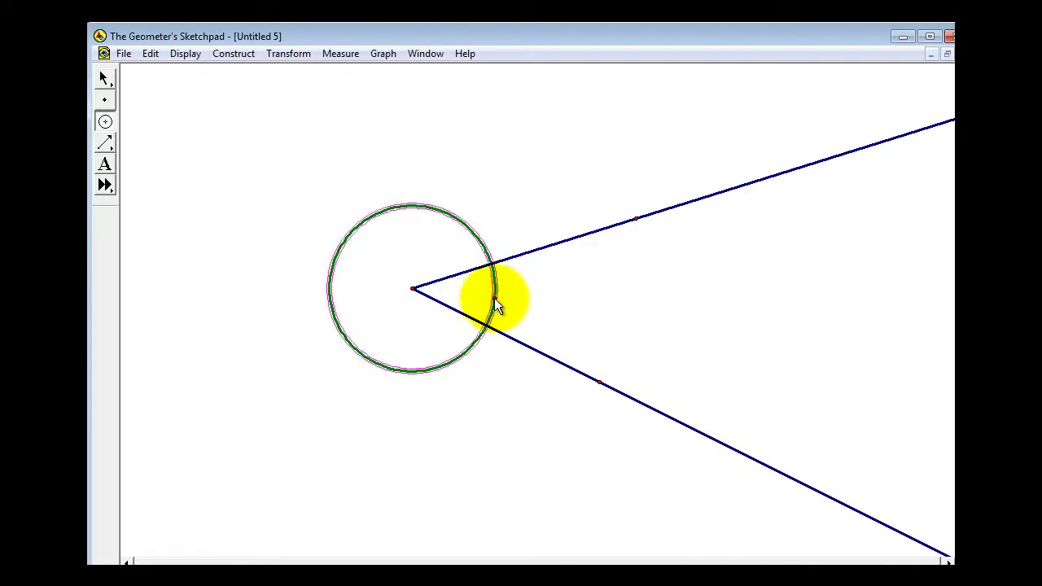
right_click(493, 307)
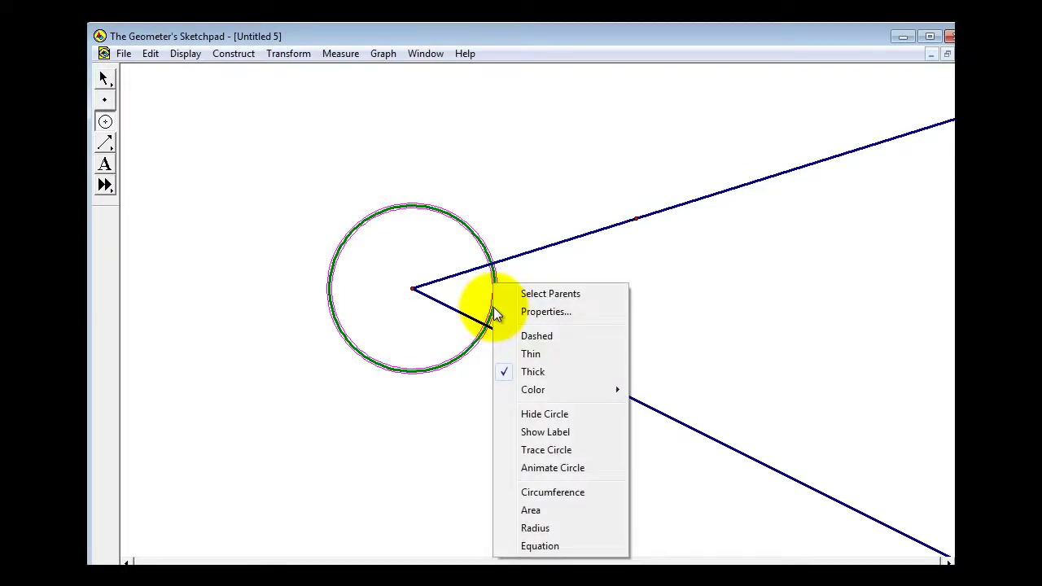
mouse_move(529, 390)
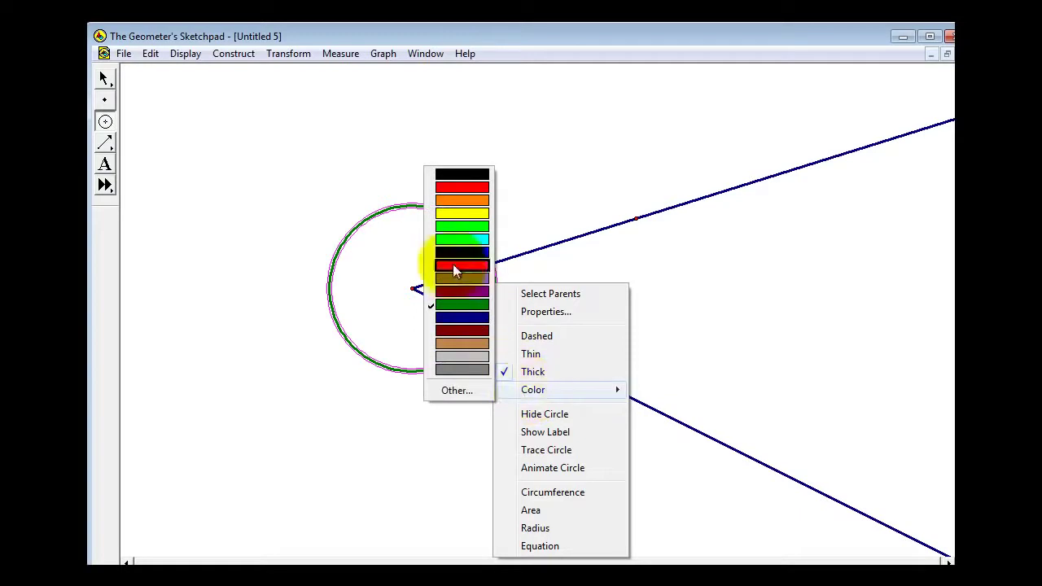
left_click(460, 228)
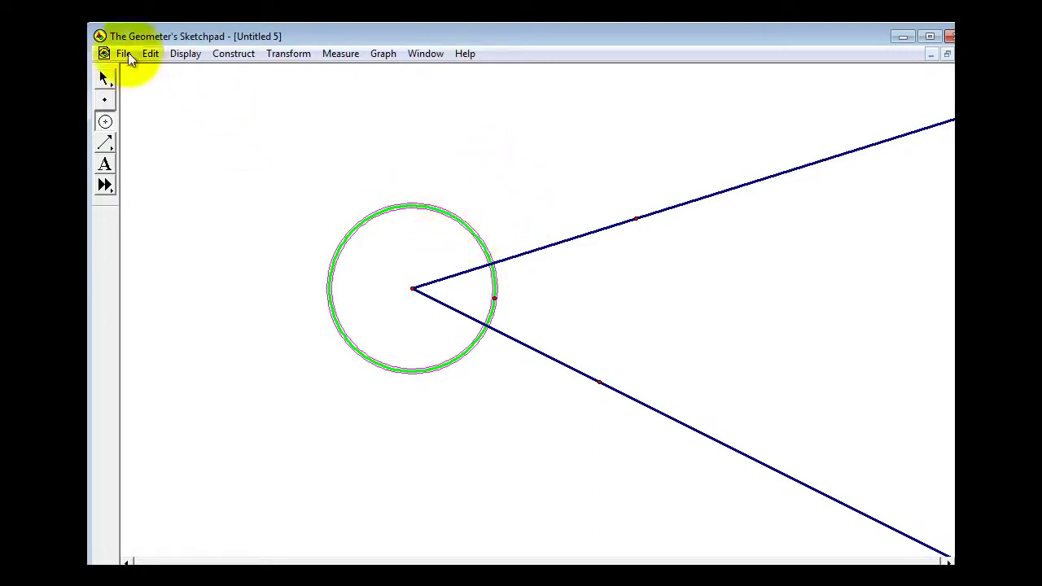
Construct the intersection point of the green circle and the upper ray.
left_click(102, 77)
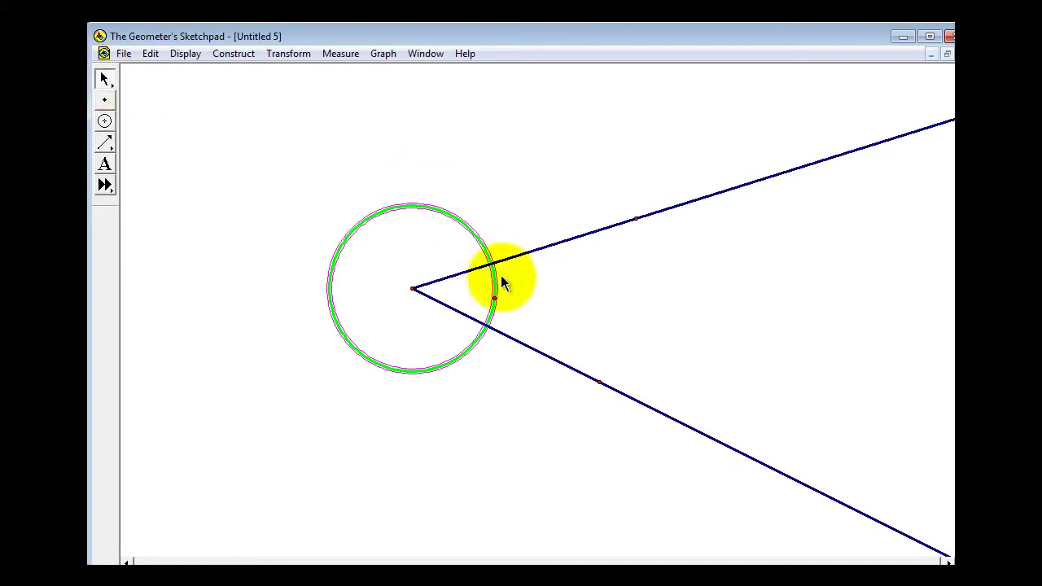
left_click(544, 248)
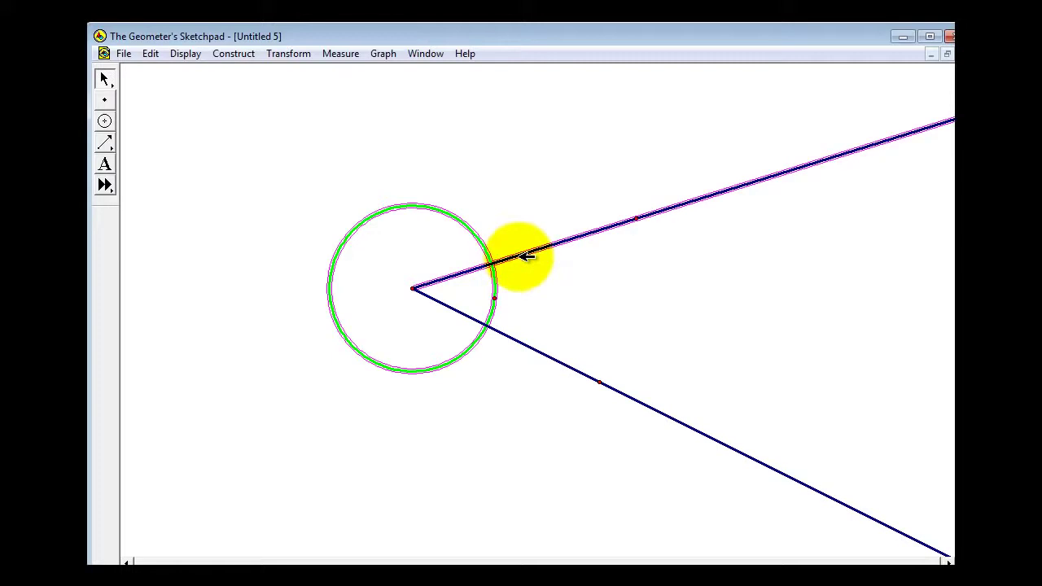
left_click(236, 54)
left_click(175, 108)
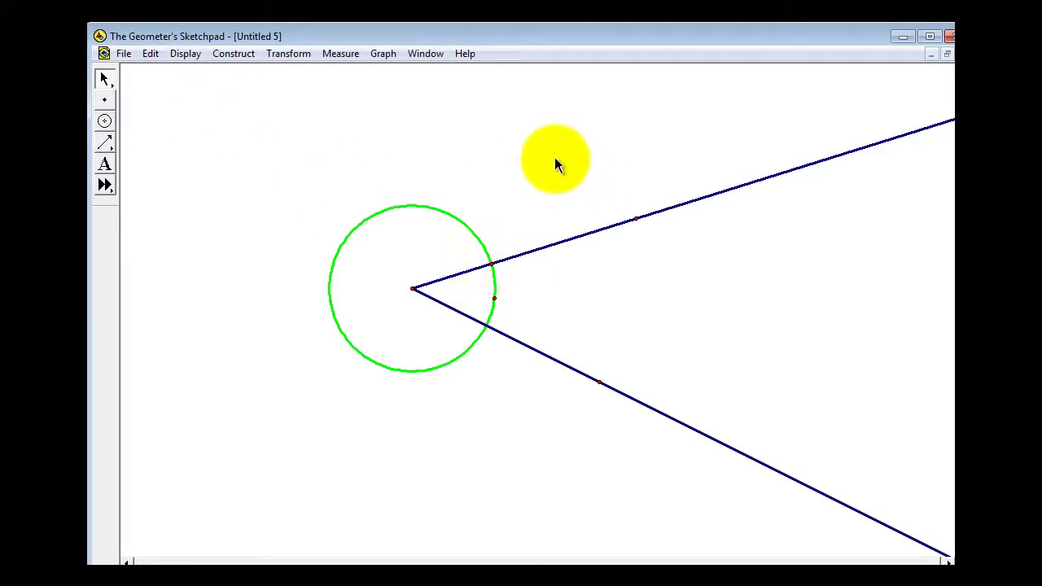
Construct the intersection point of the green circle and the lower ray, and clear the selection.
left_click(442, 366)
left_click(553, 352)
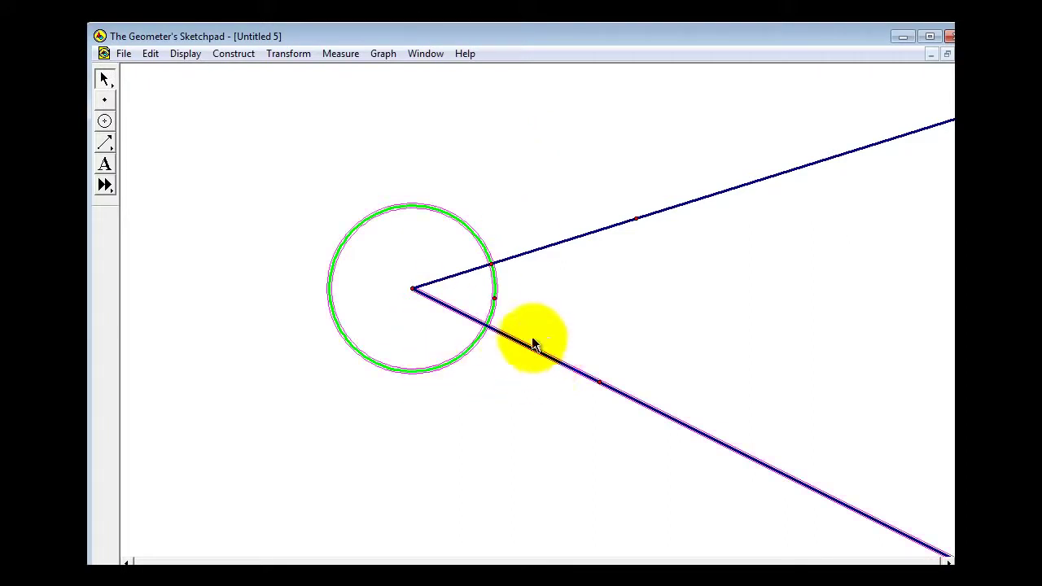
left_click(226, 56)
mouse_move(185, 54)
mouse_move(226, 55)
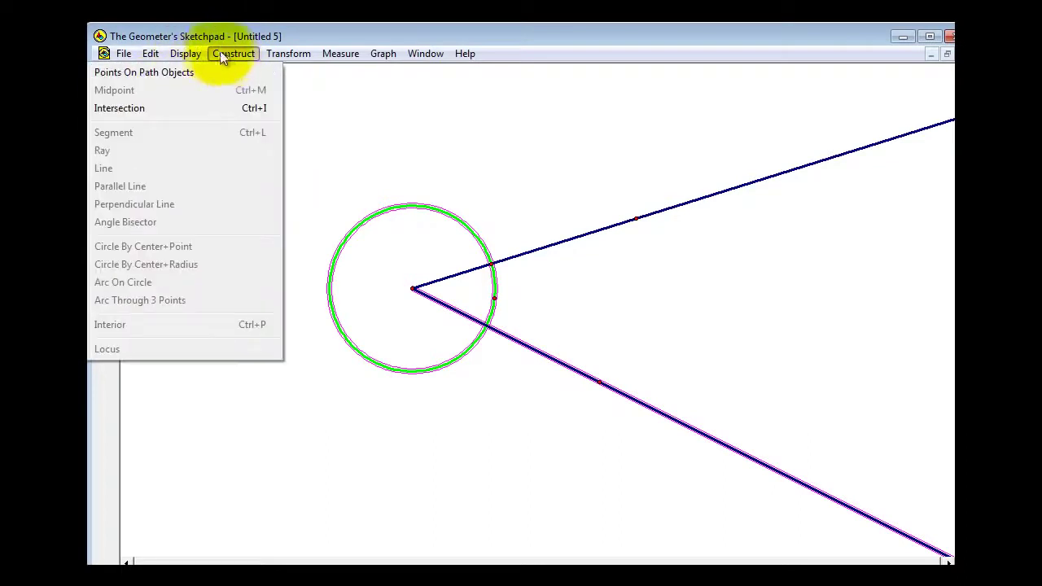
left_click(223, 111)
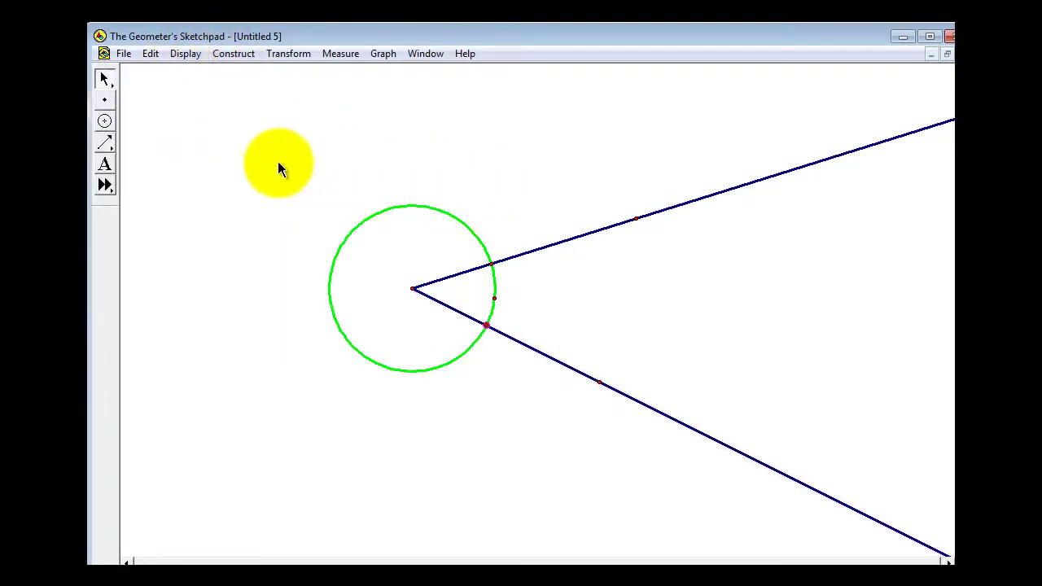
left_click(241, 153)
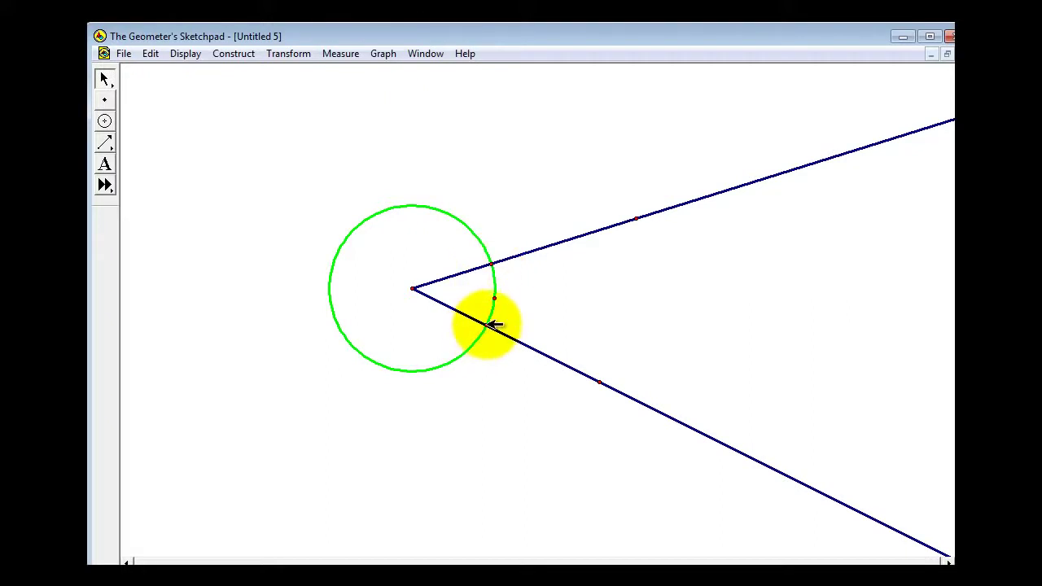
Draw a circle with a radius of about 1.8 cm centred on the upper ray's intersection with the green circle.
left_click(493, 261)
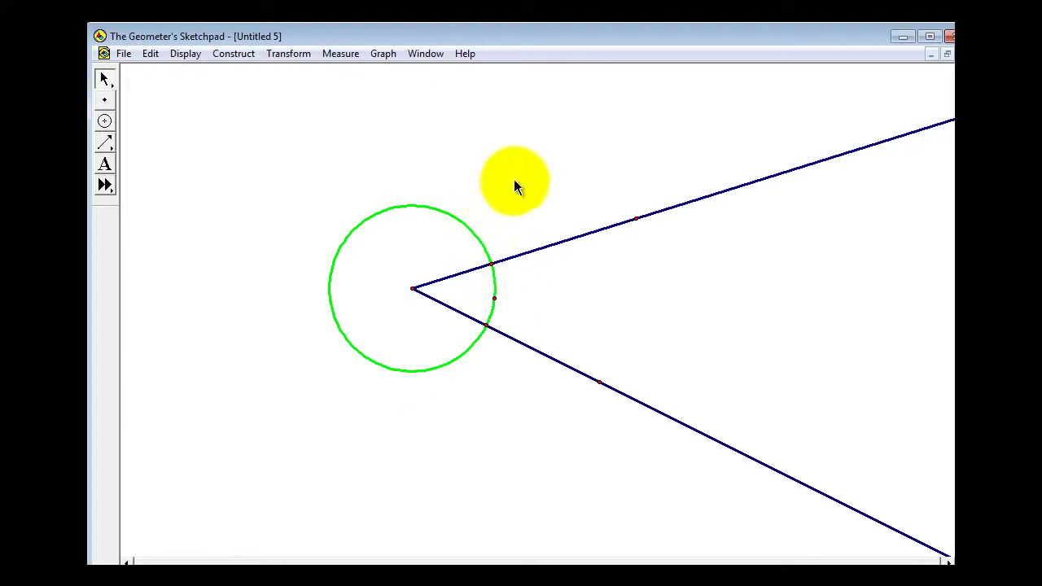
left_click(106, 122)
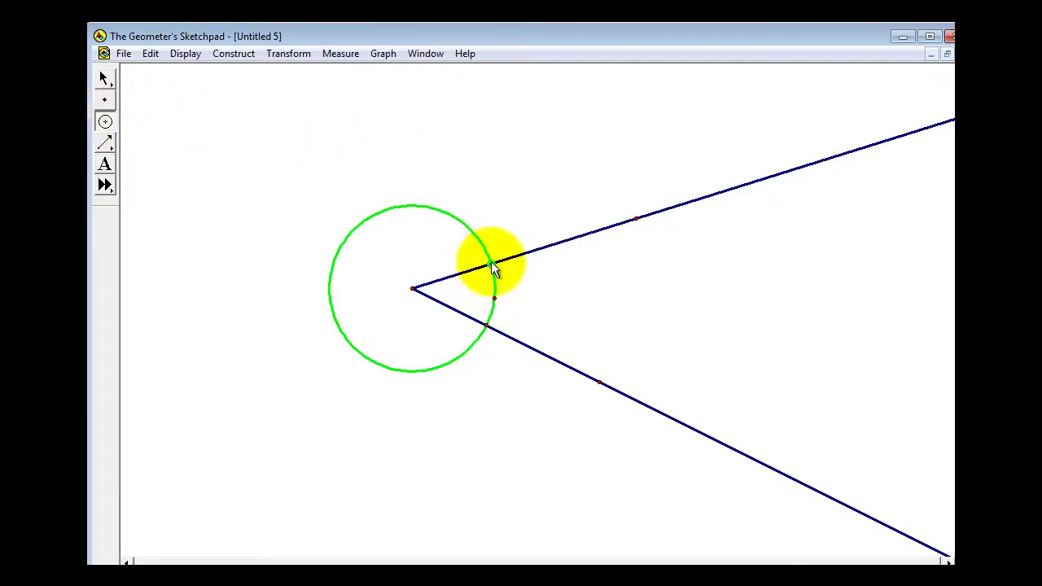
left_click_drag(495, 263, 544, 275)
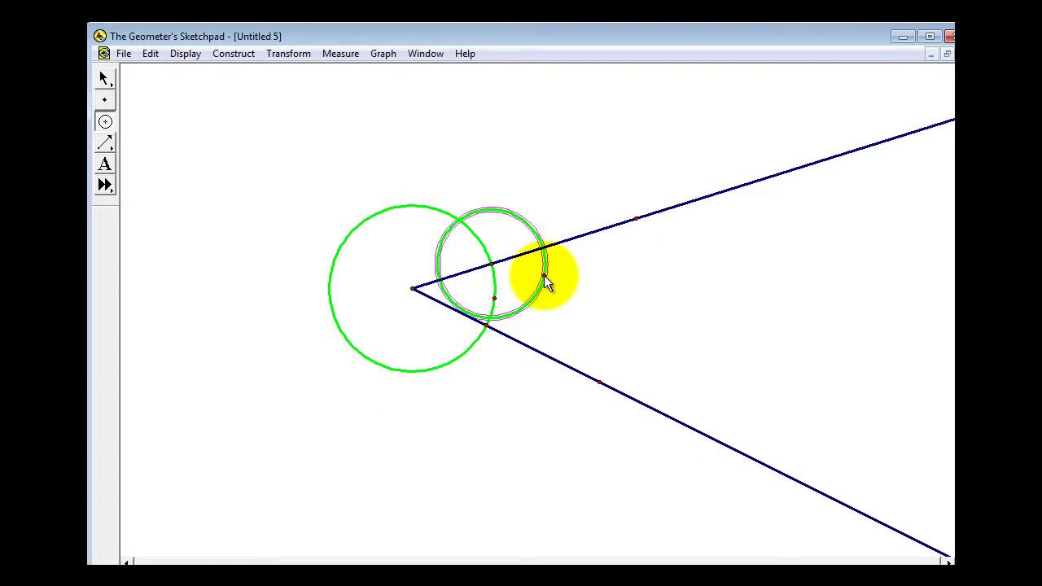
Give the small circle on the upper ray a thin line and a red colour.
right_click(540, 284)
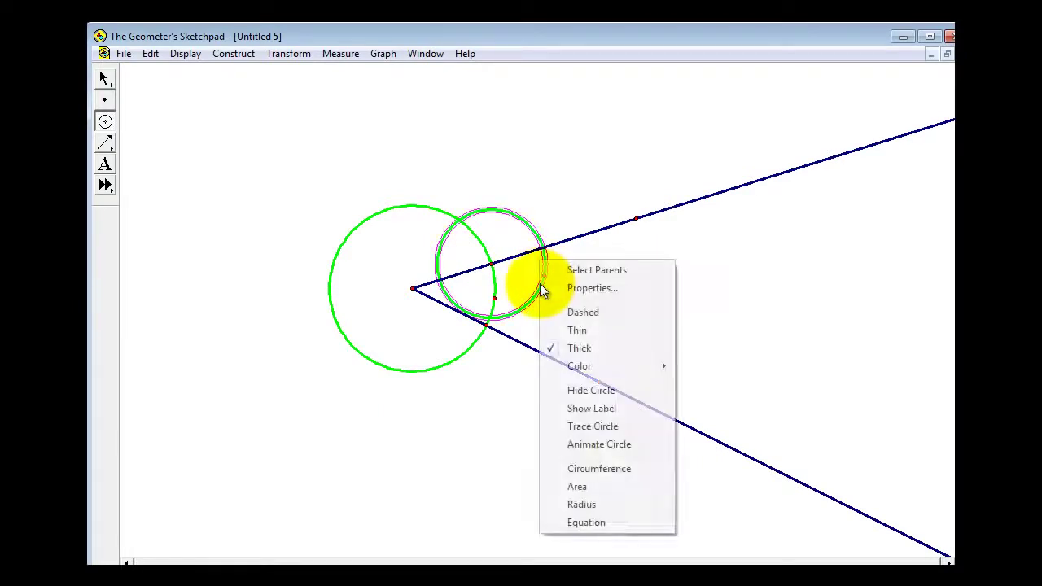
left_click(575, 328)
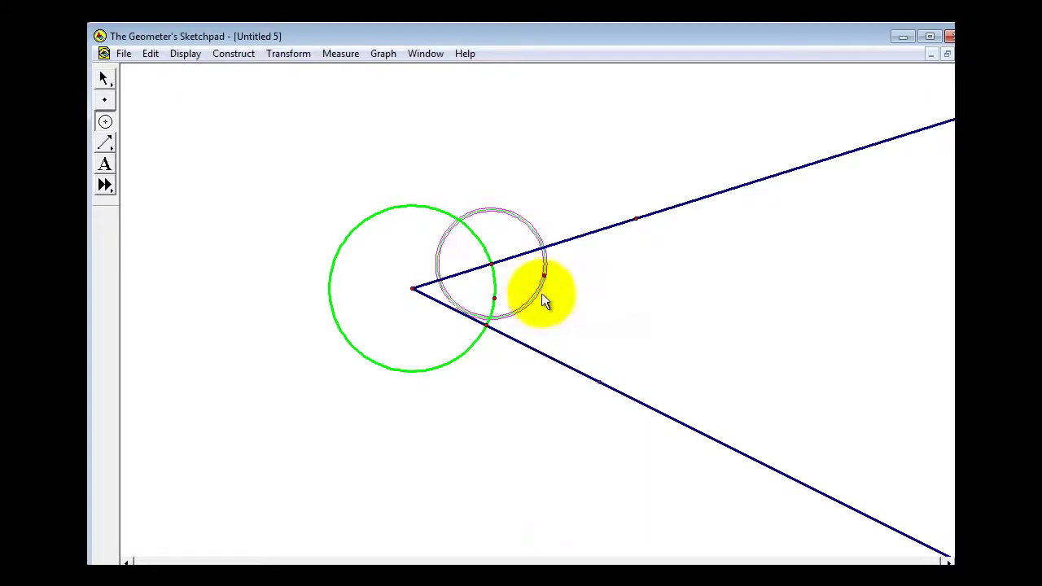
right_click(539, 293)
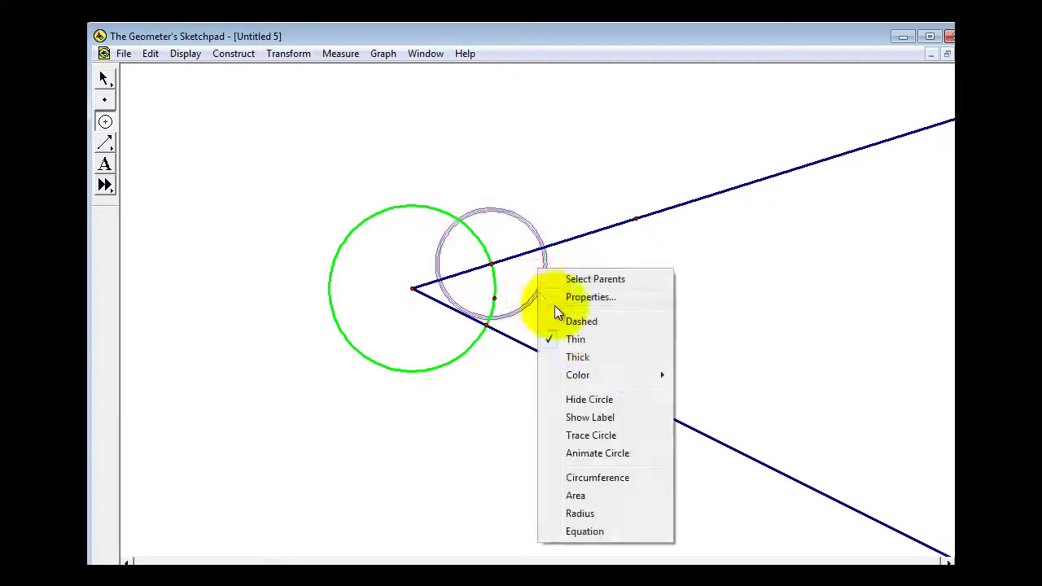
mouse_move(578, 374)
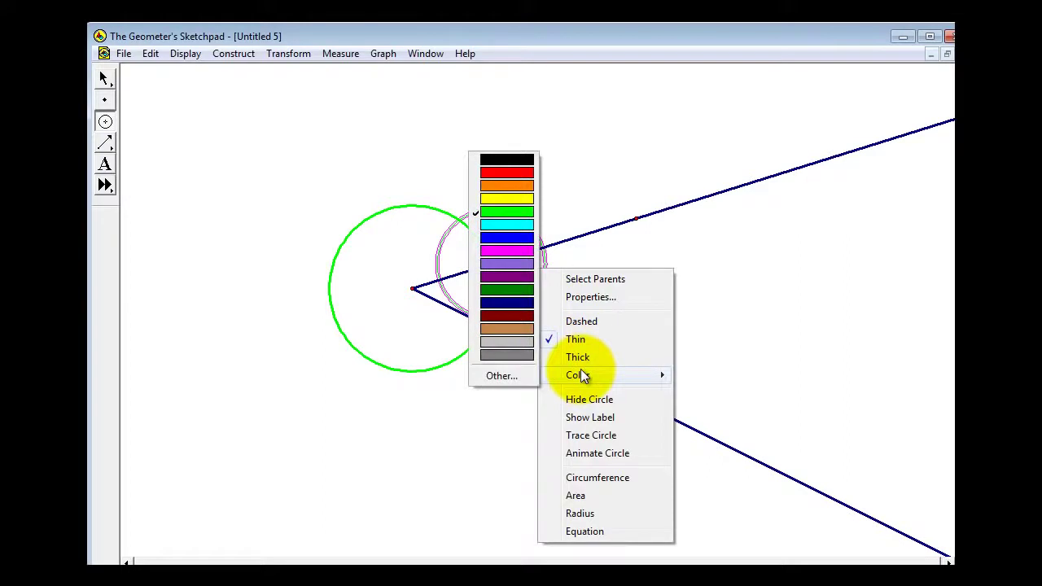
left_click(497, 171)
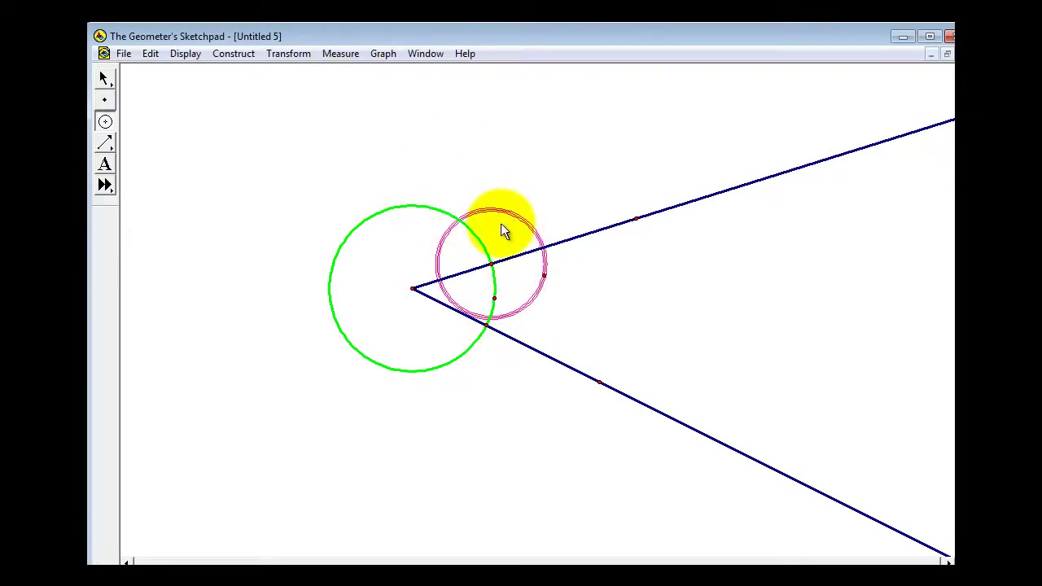
Measure the red circle's radius and use it to construct an equal circle centred on the lower ray's intersection point.
left_click(338, 53)
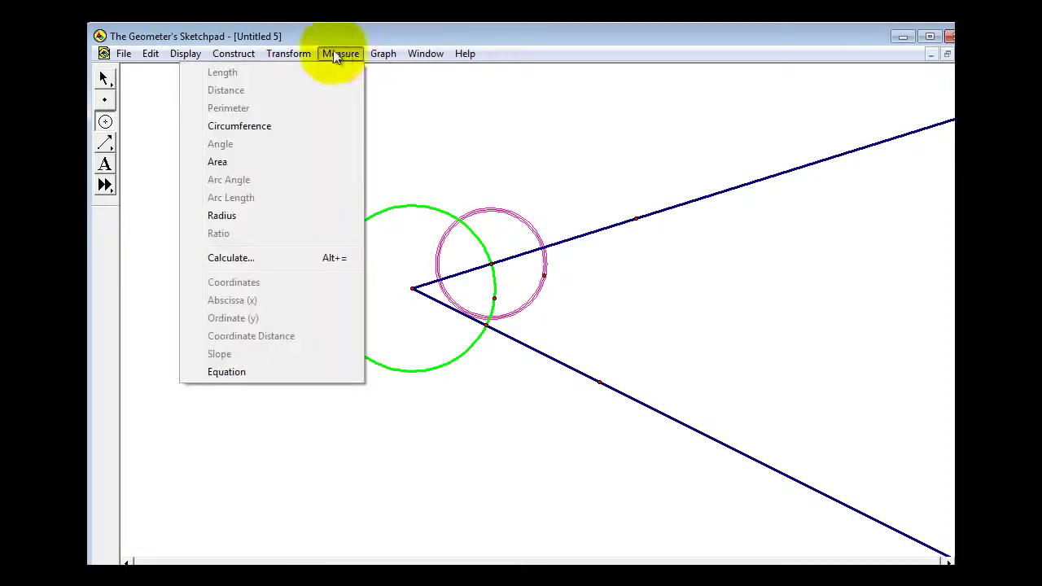
left_click(223, 215)
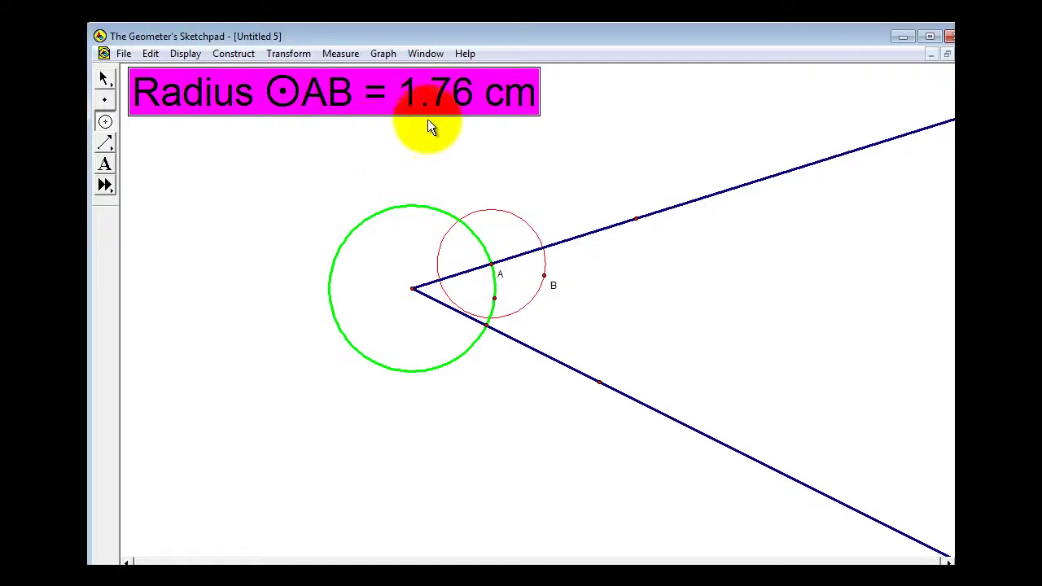
left_click(103, 80)
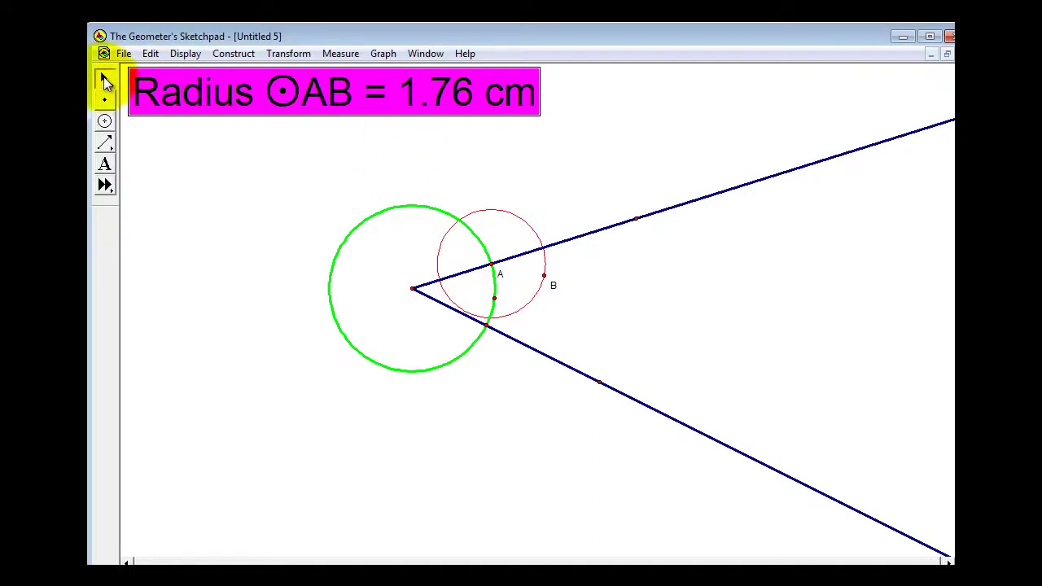
left_click(443, 85)
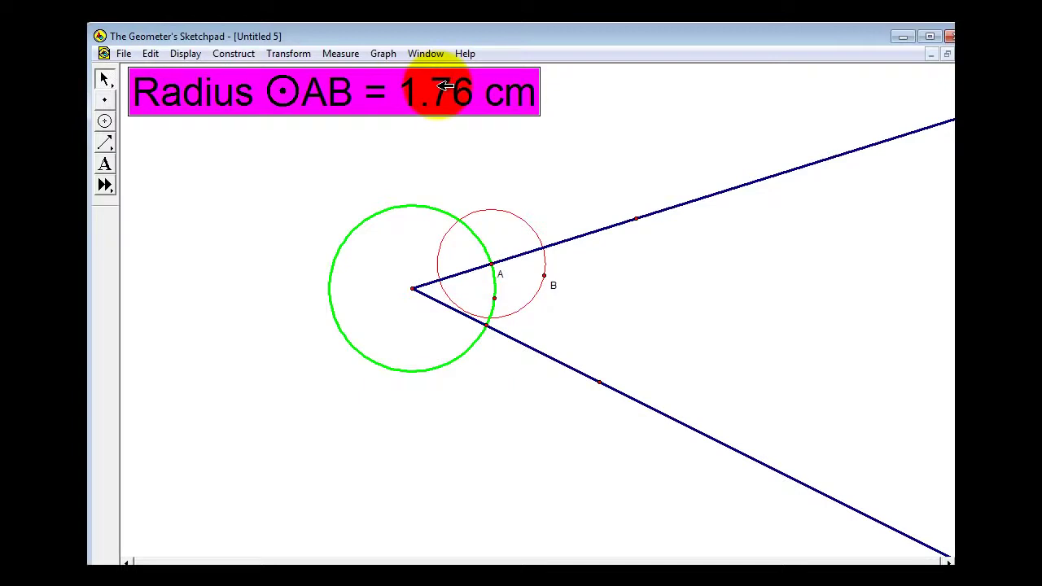
left_click(487, 325)
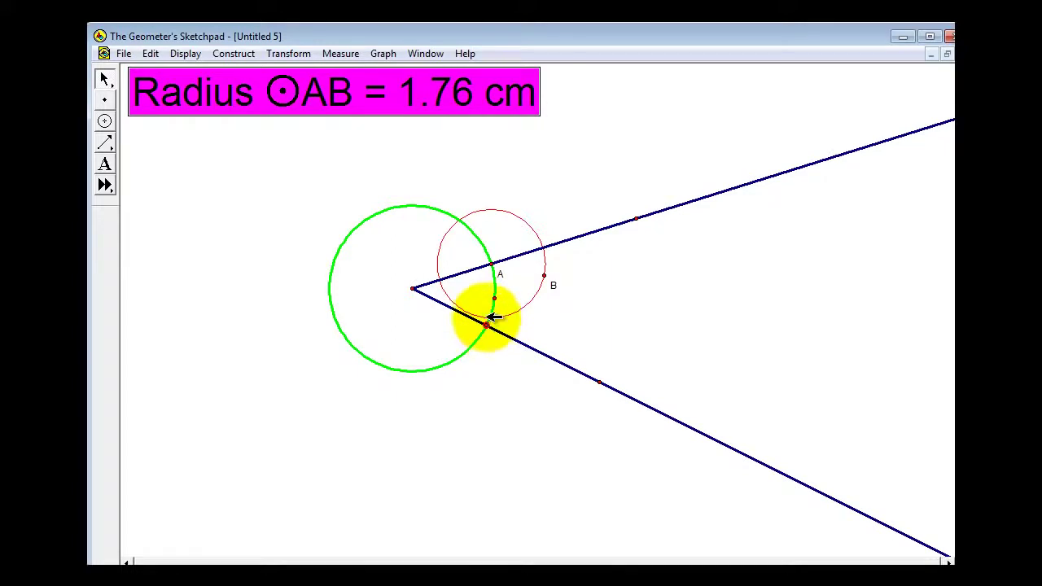
left_click(233, 54)
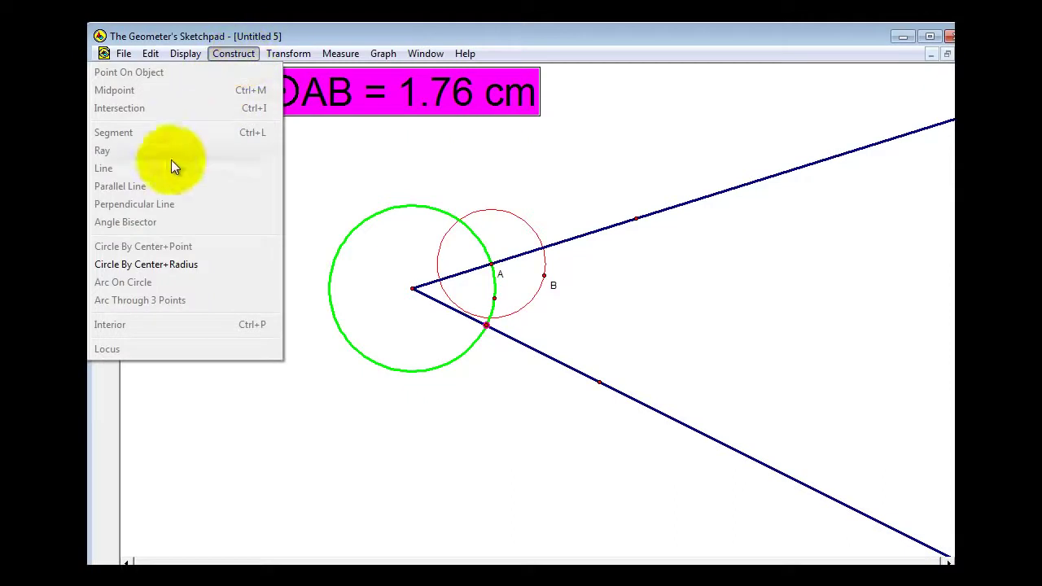
left_click(156, 265)
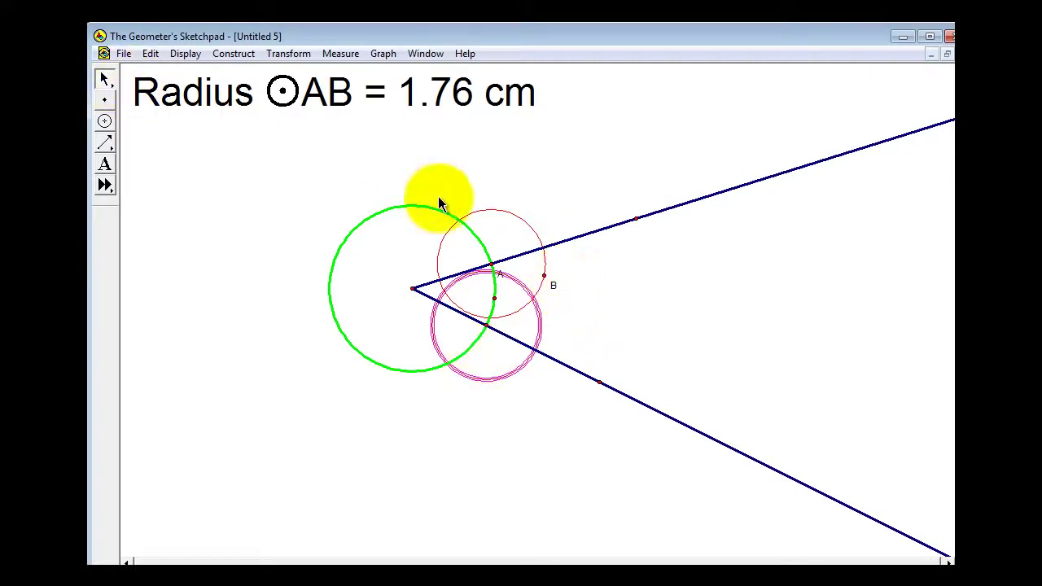
Construct both intersection points of the two red circles.
left_click(535, 228)
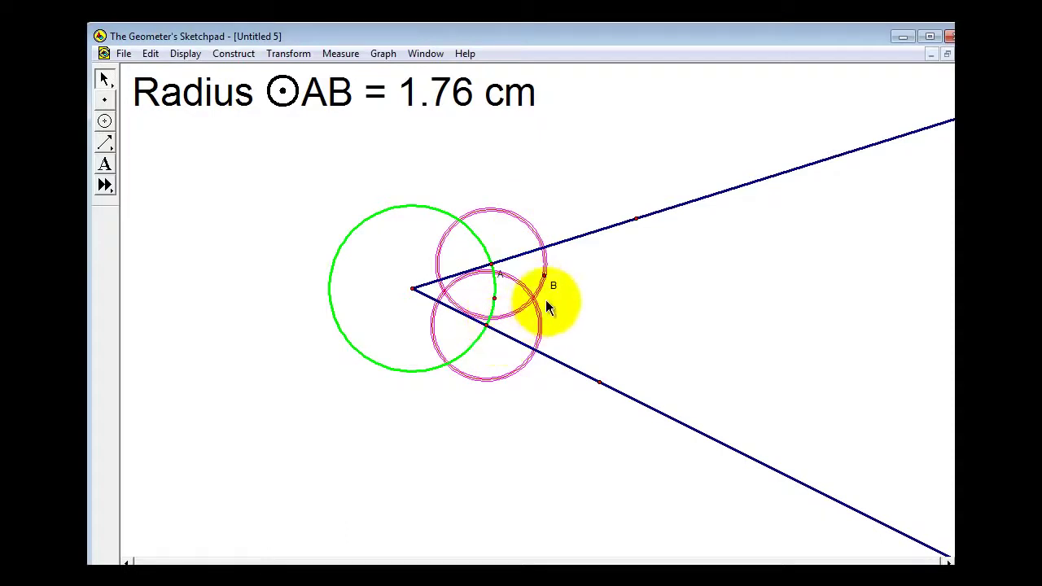
left_click(494, 298)
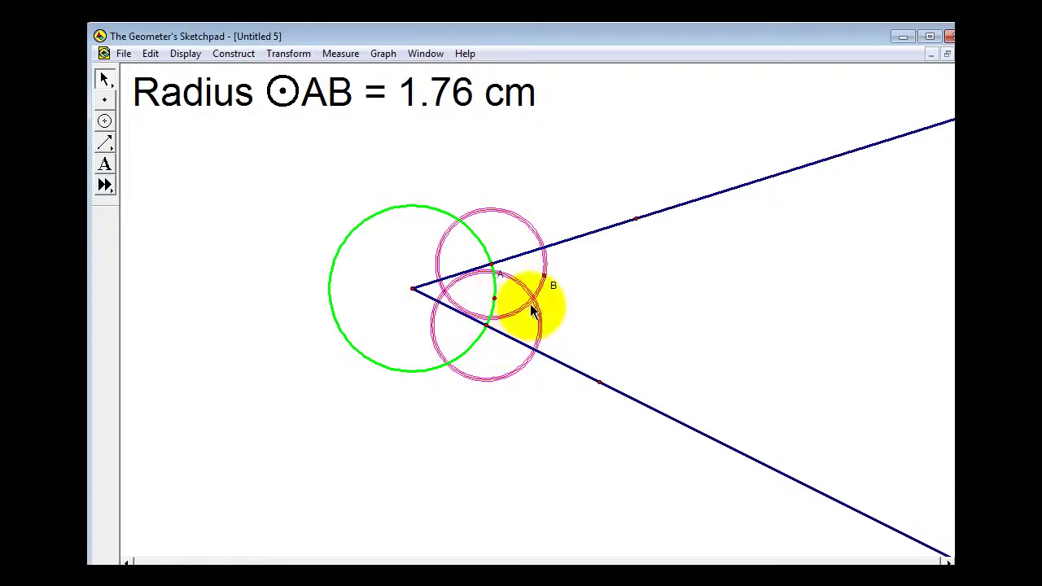
left_click(233, 54)
left_click(168, 109)
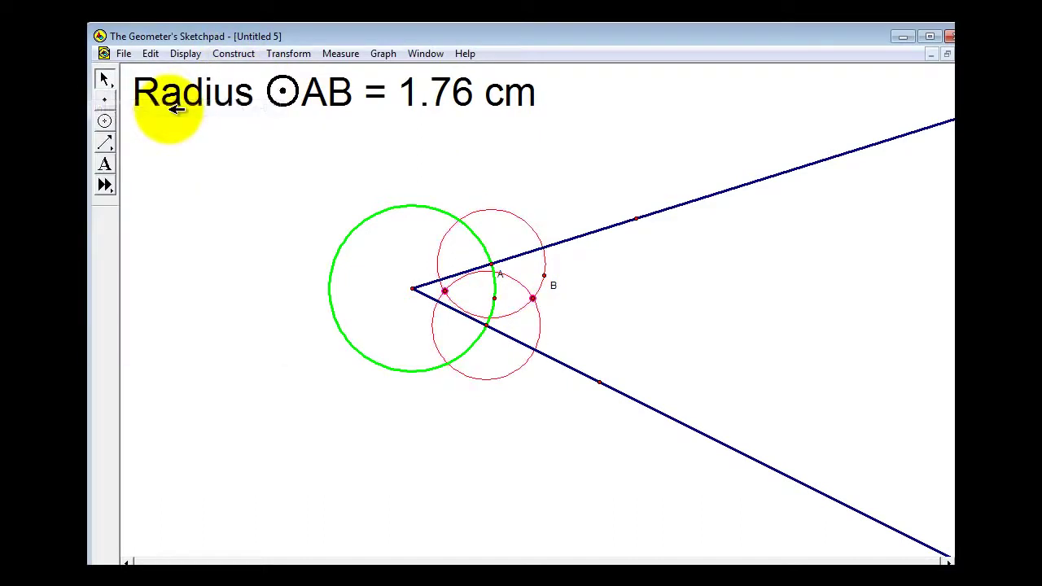
Construct a ray from the angle's vertex through the red circles' intersection point farther from the vertex.
left_click(199, 182)
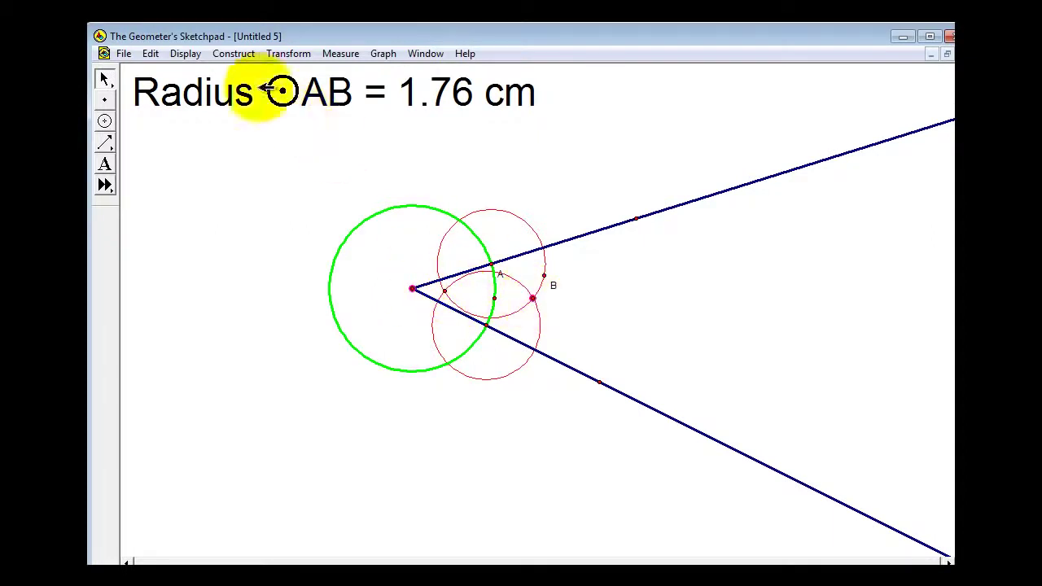
left_click(233, 53)
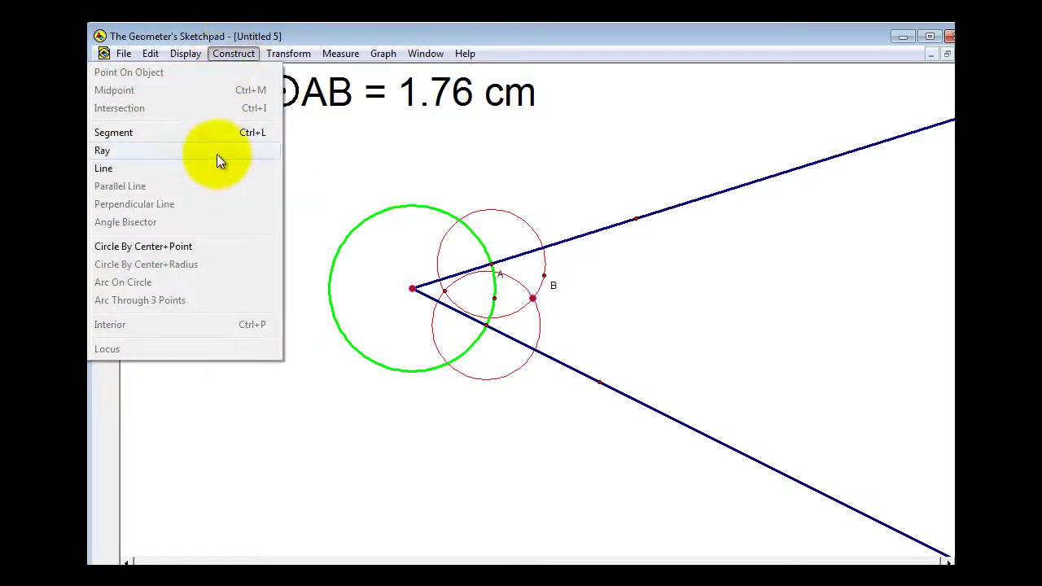
left_click(216, 155)
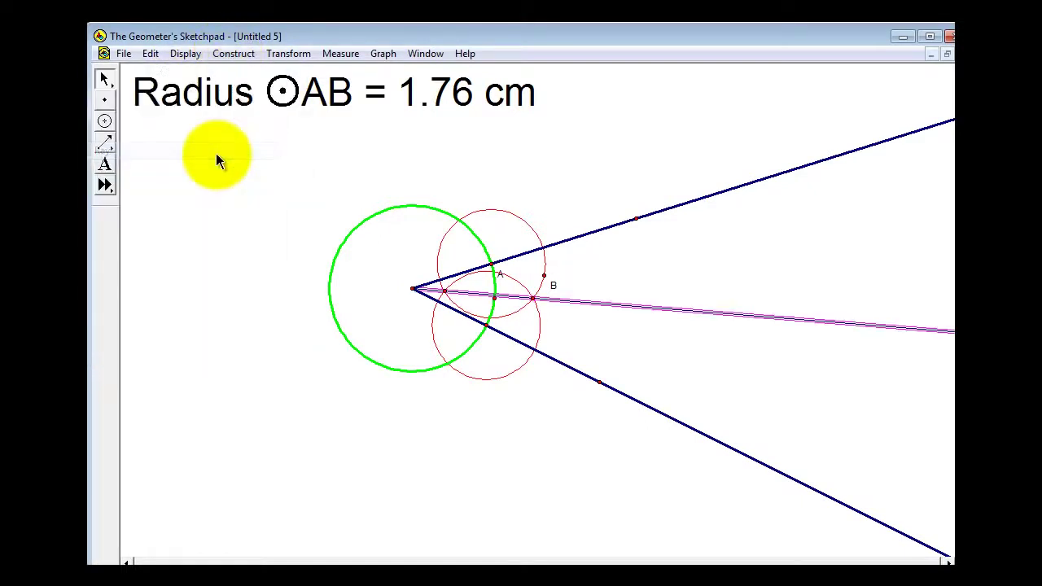
Give the bisecting ray a cyan colour and a thick line, and clear the selection.
right_click(602, 305)
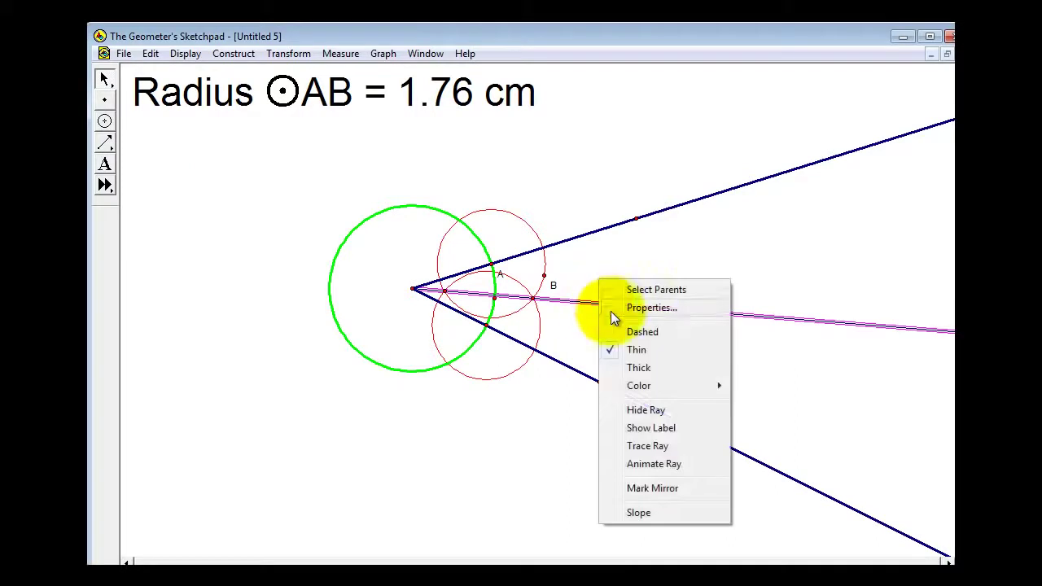
mouse_move(633, 383)
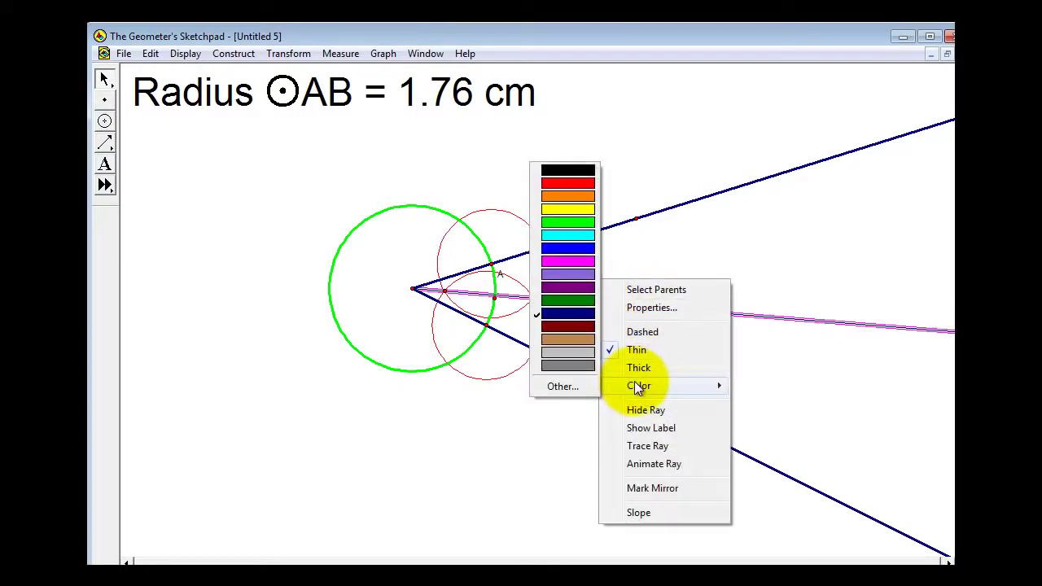
left_click(555, 236)
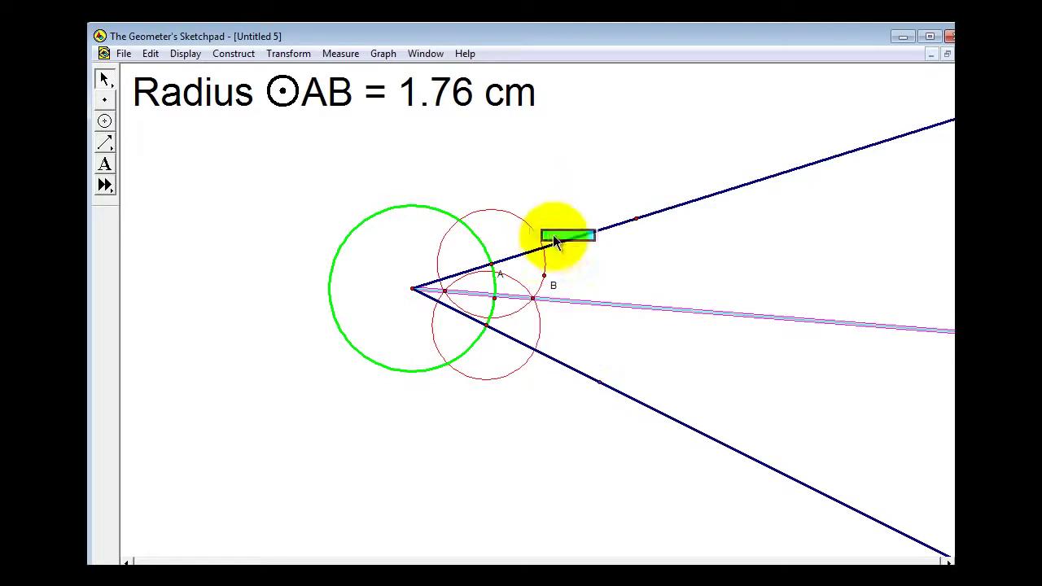
right_click(640, 305)
left_click(661, 368)
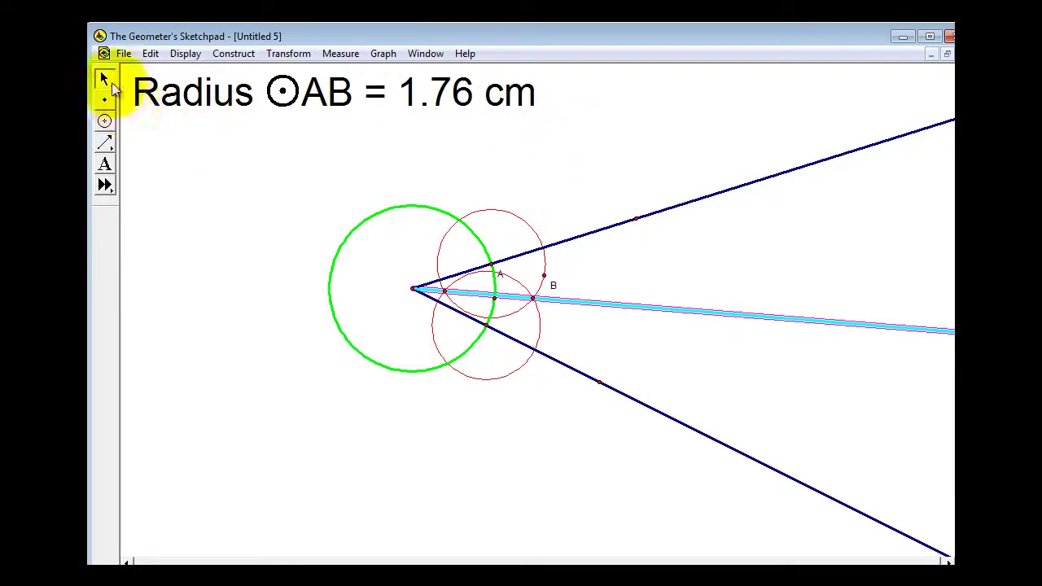
left_click(204, 174)
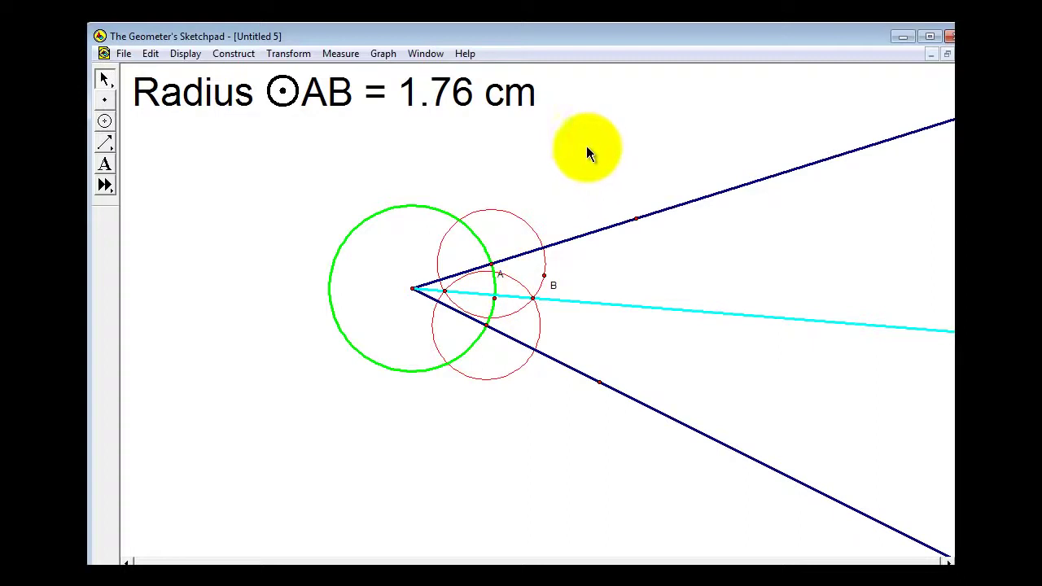
Measure the angle between the upper ray and the cyan ray, using point A, the vertex and the outer red-circle intersection.
left_click(491, 264)
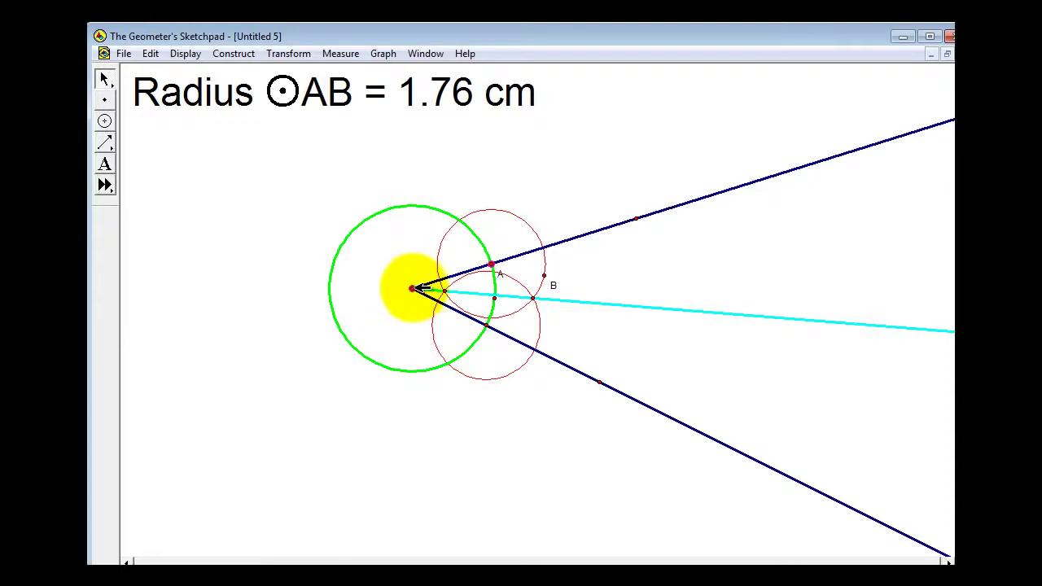
left_click(533, 298)
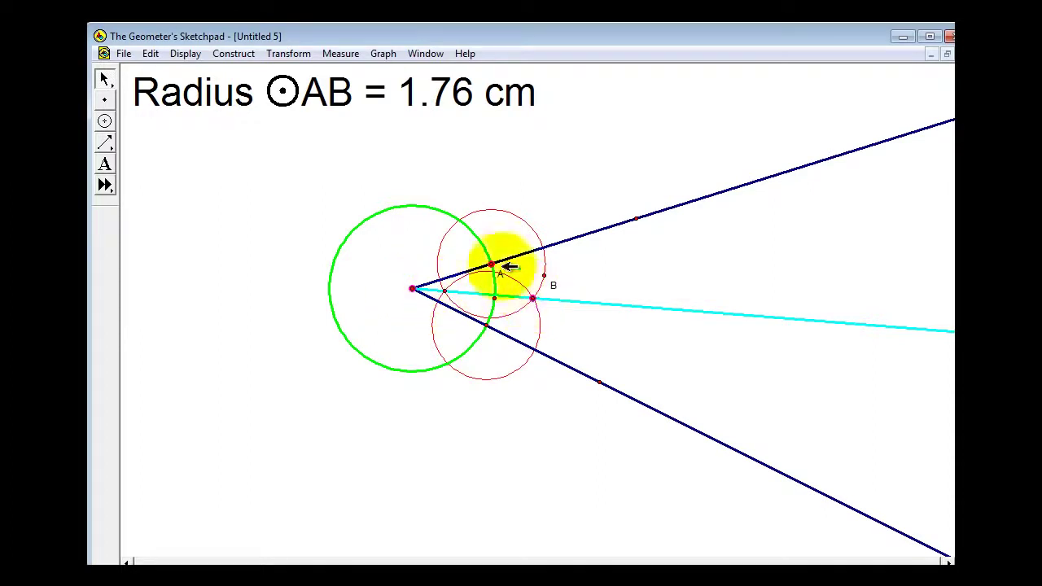
left_click(344, 54)
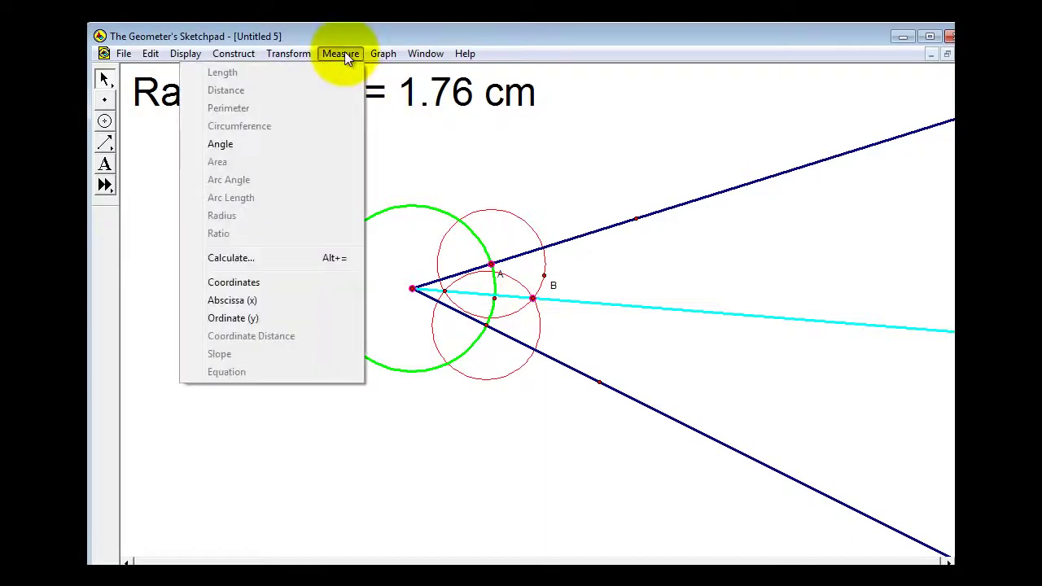
left_click(247, 143)
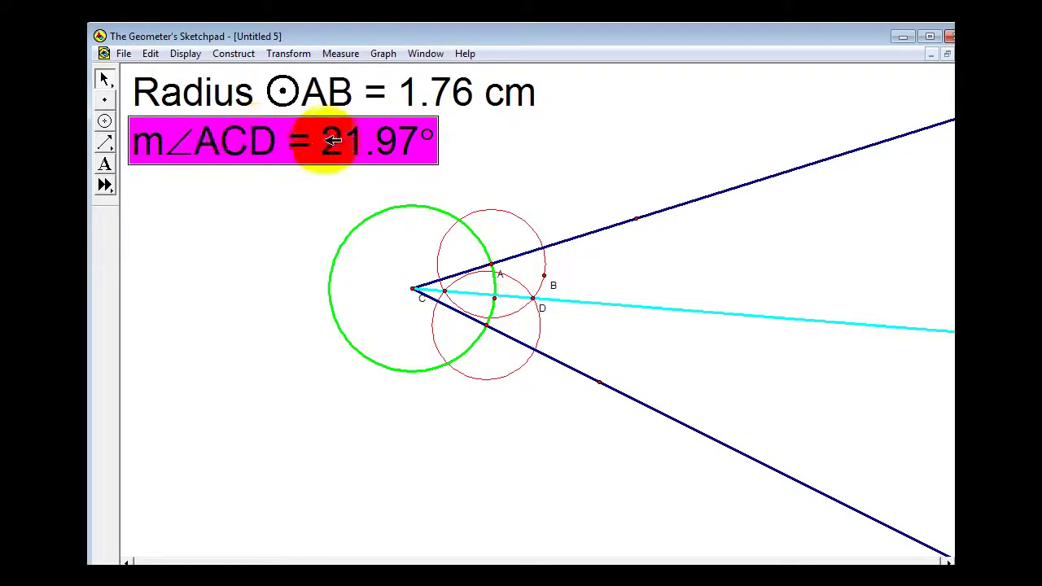
left_click(168, 219)
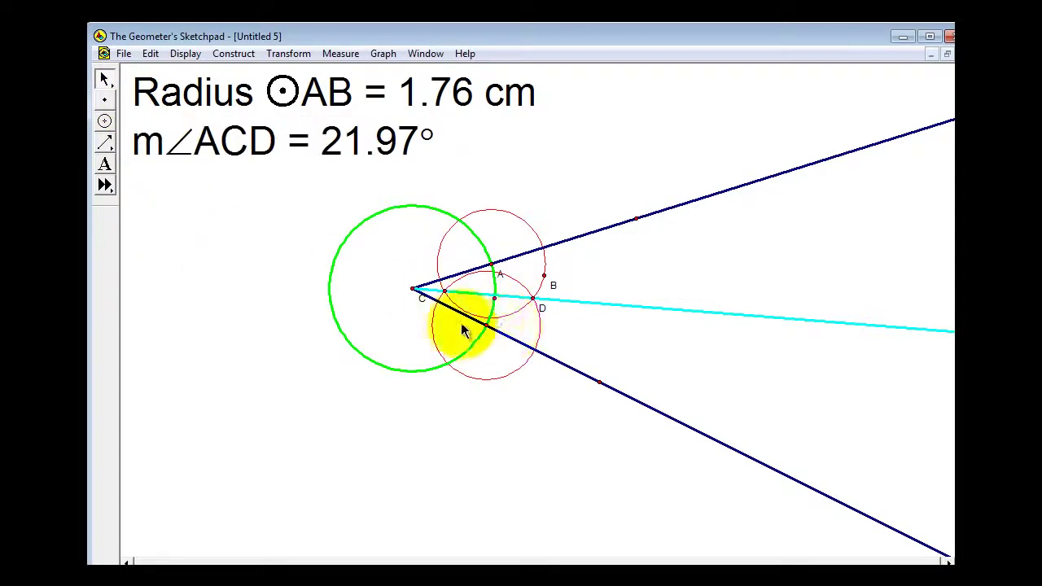
Measure the angle between the cyan ray and the lower ray, using D, vertex C and the green circle's intersection with the lower ray.
left_click(533, 298)
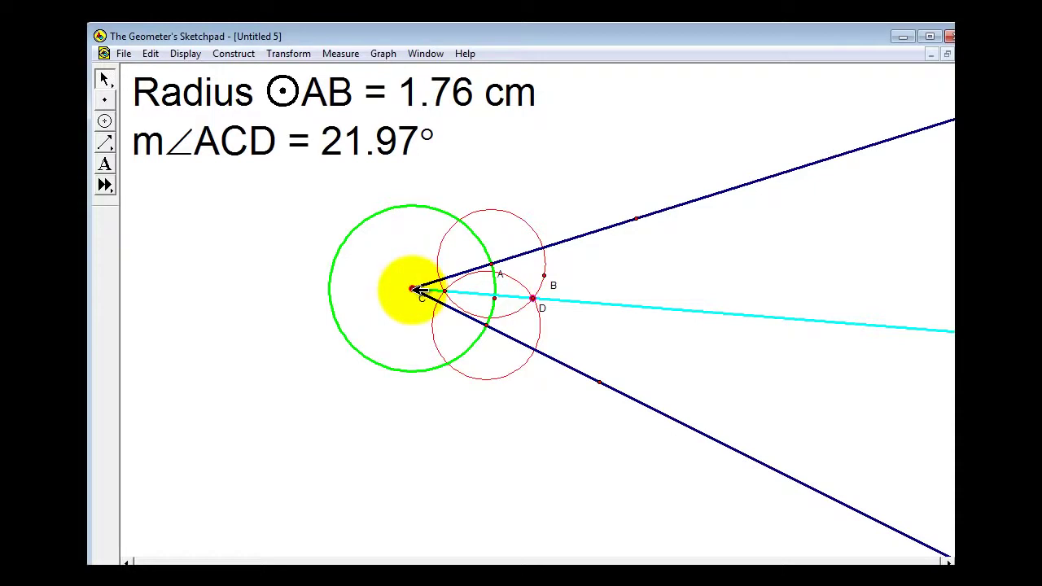
left_click(413, 289)
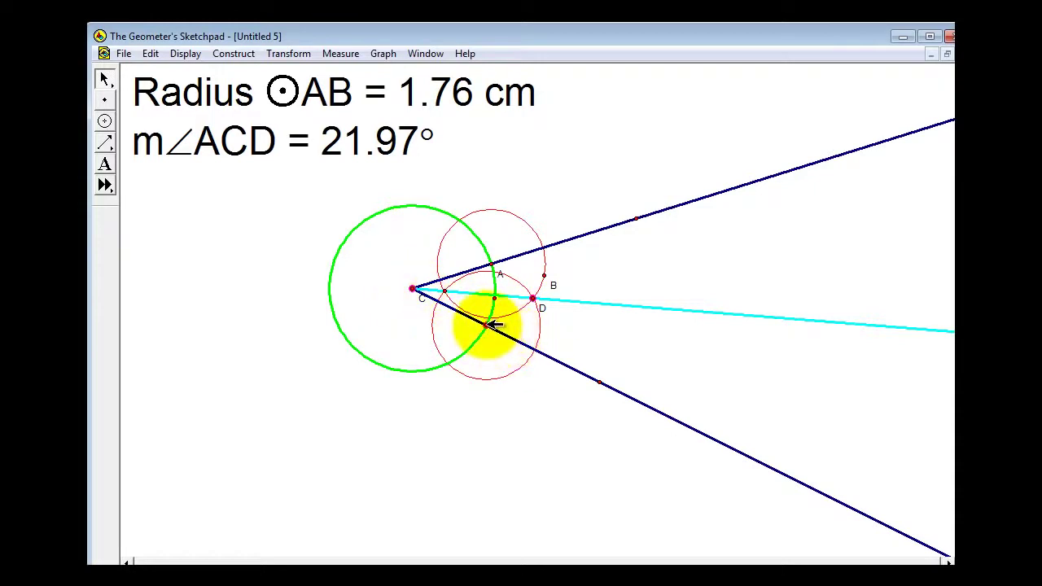
left_click(487, 325)
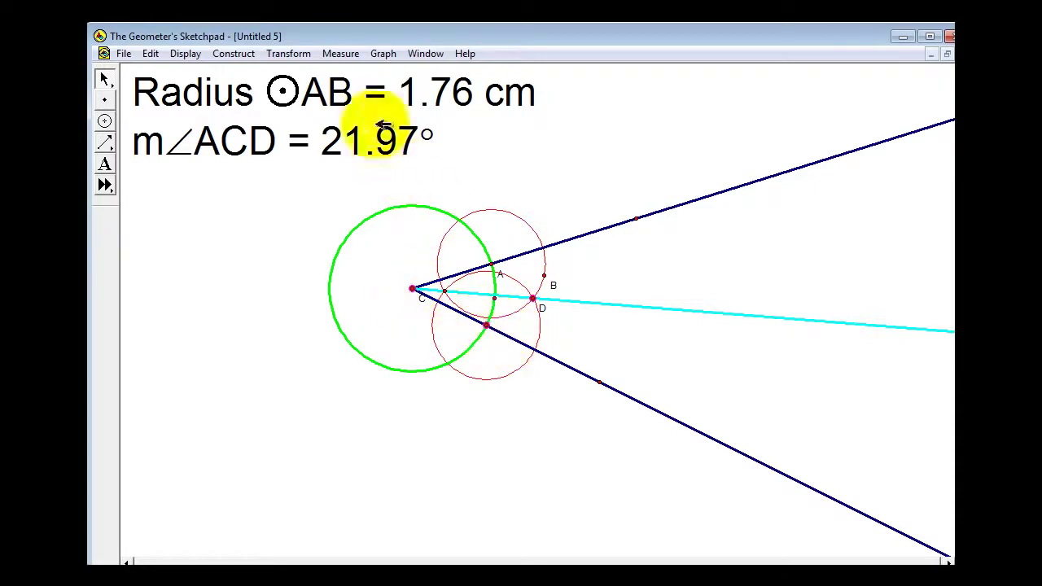
left_click(340, 54)
left_click(220, 143)
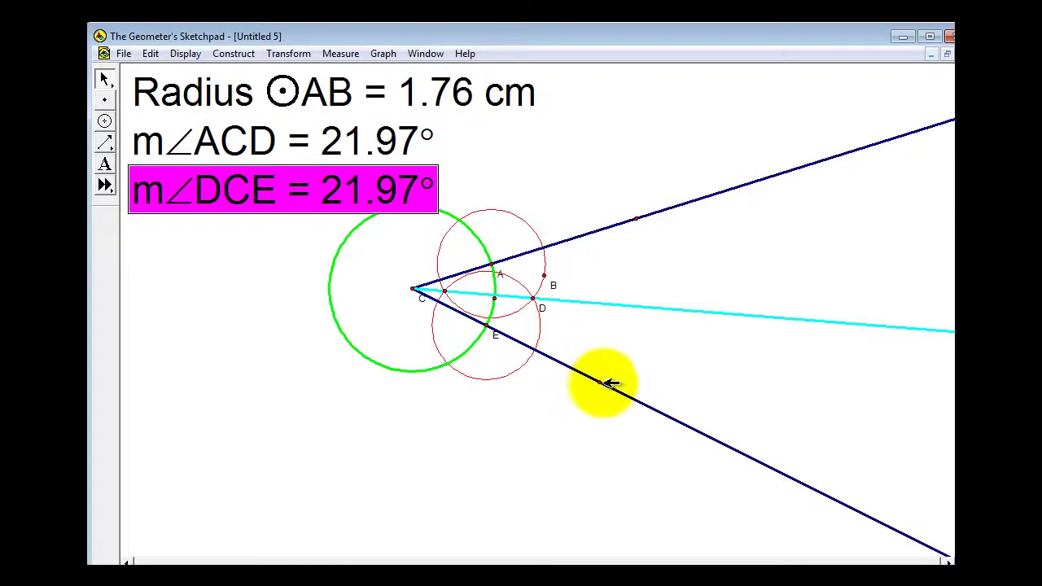
Swing the lower ray downward by its control point to widen the angle until each half is about 29.5°.
left_click_drag(602, 378, 572, 429)
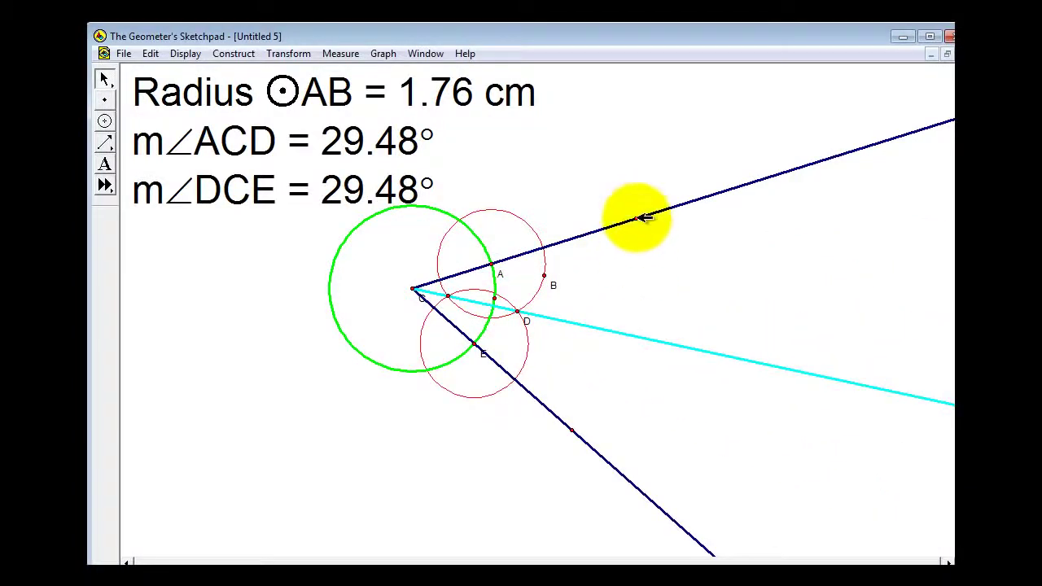